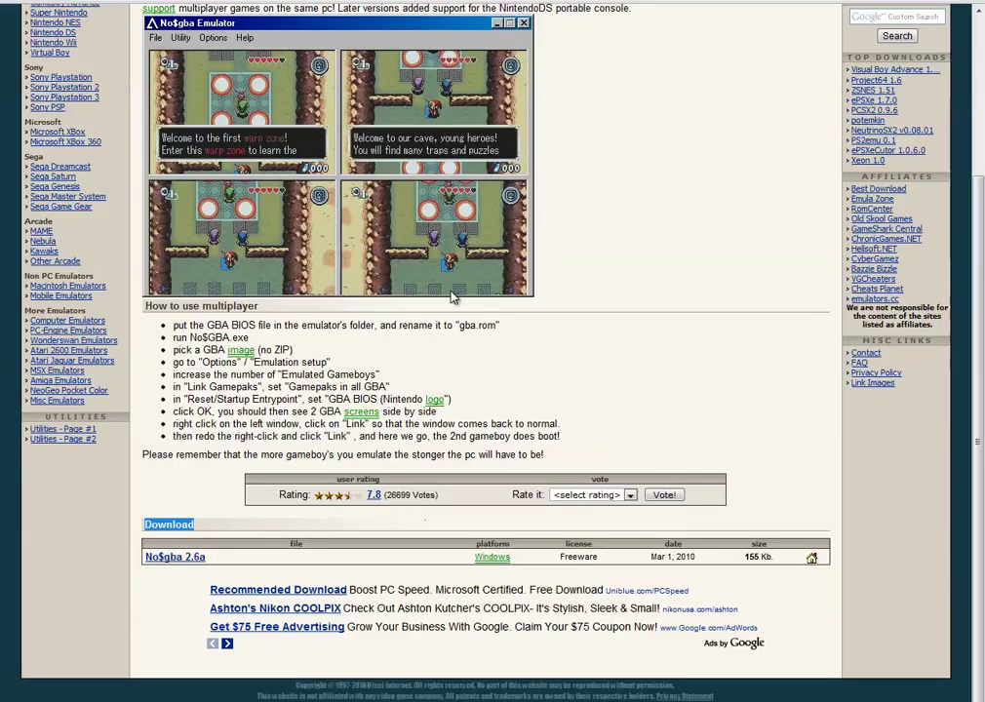
Switch to Google Chrome and search Google for "NO$GBA".
scroll(488, 390, "up", 3)
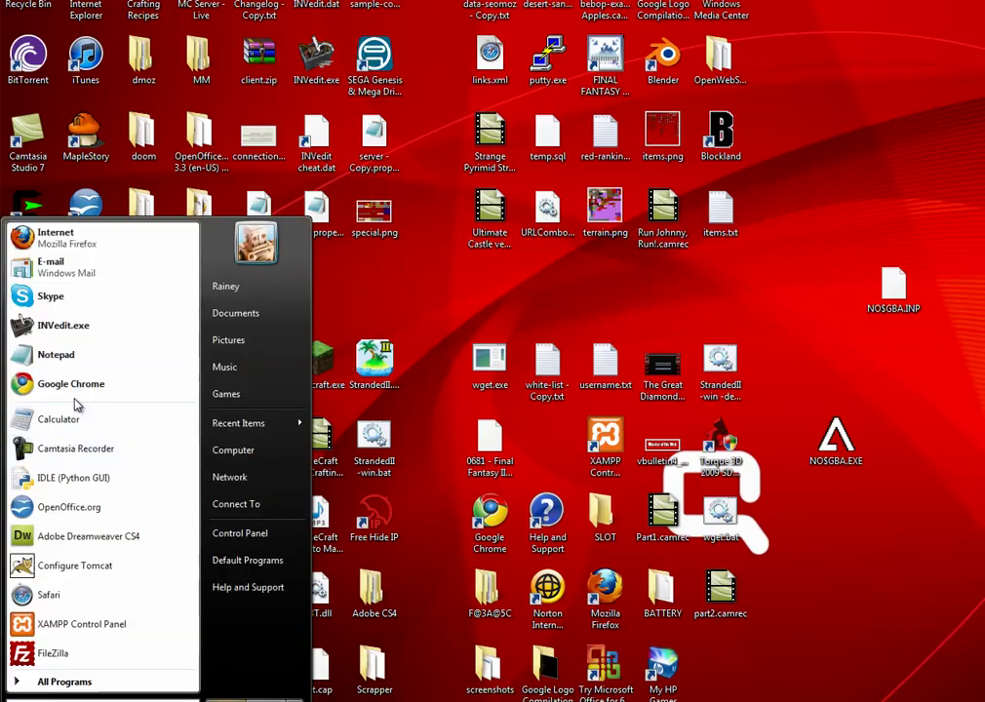
left_click(77, 395)
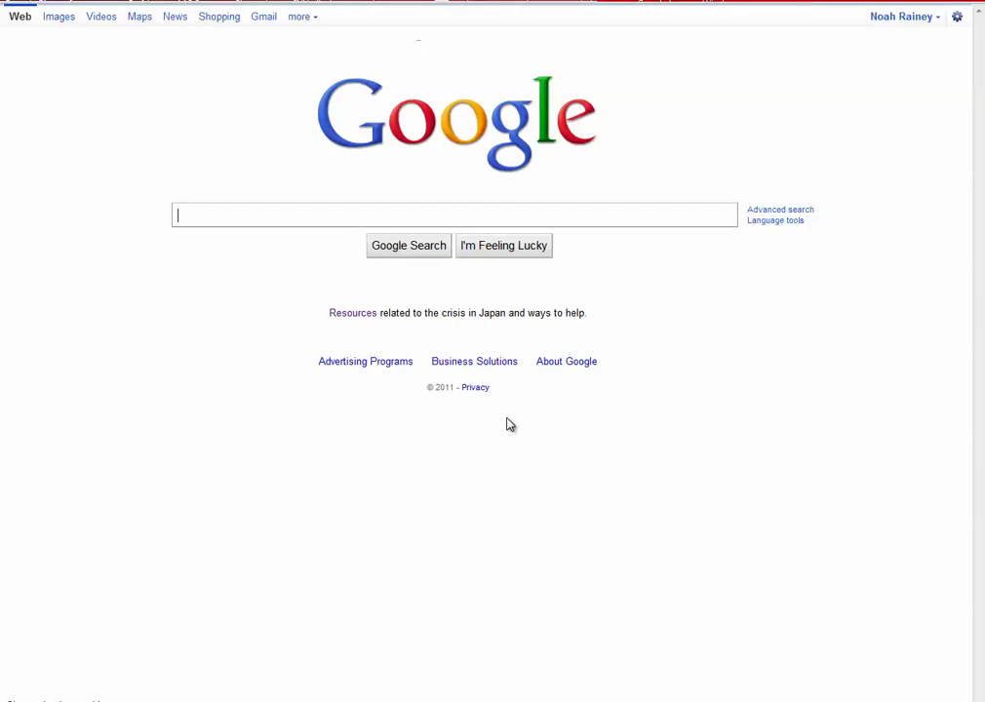
type("NO")
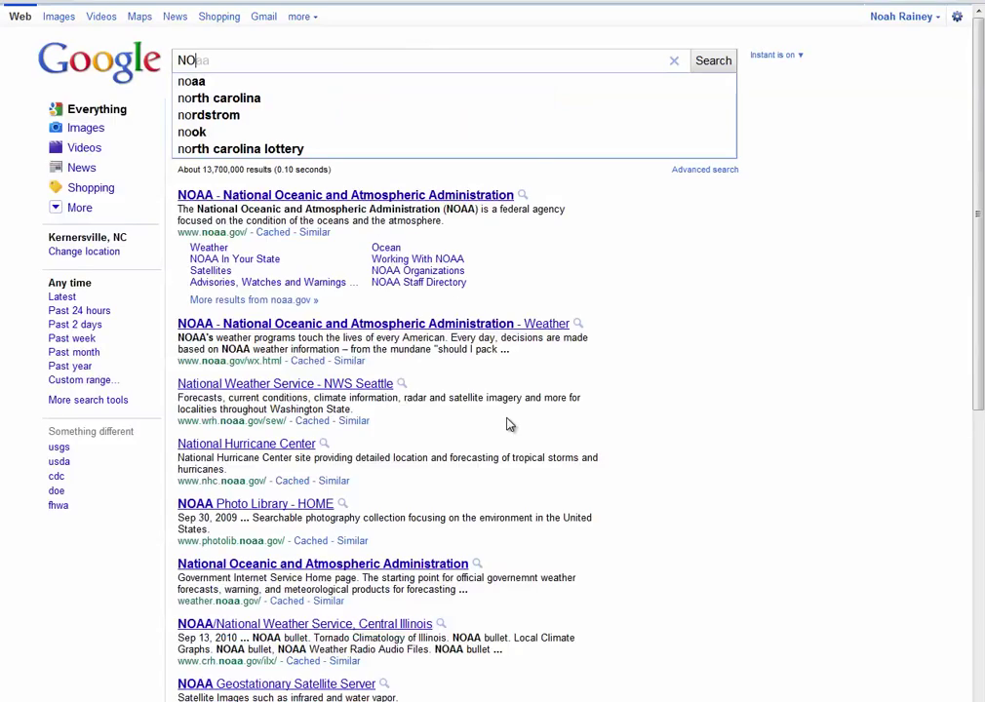
type("$GBA")
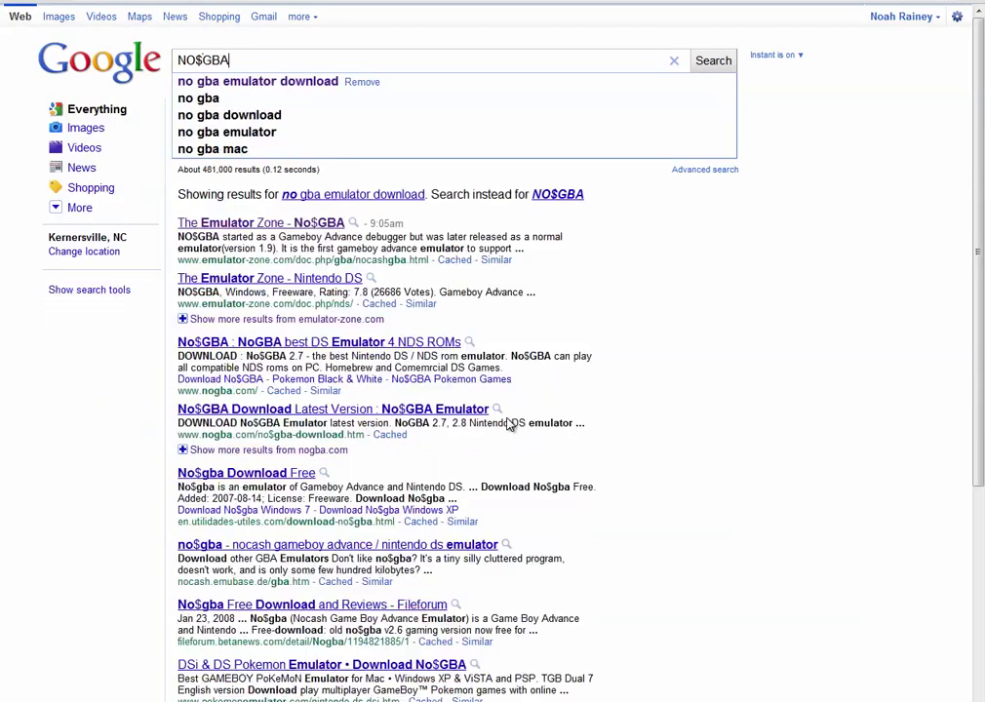
key("Return")
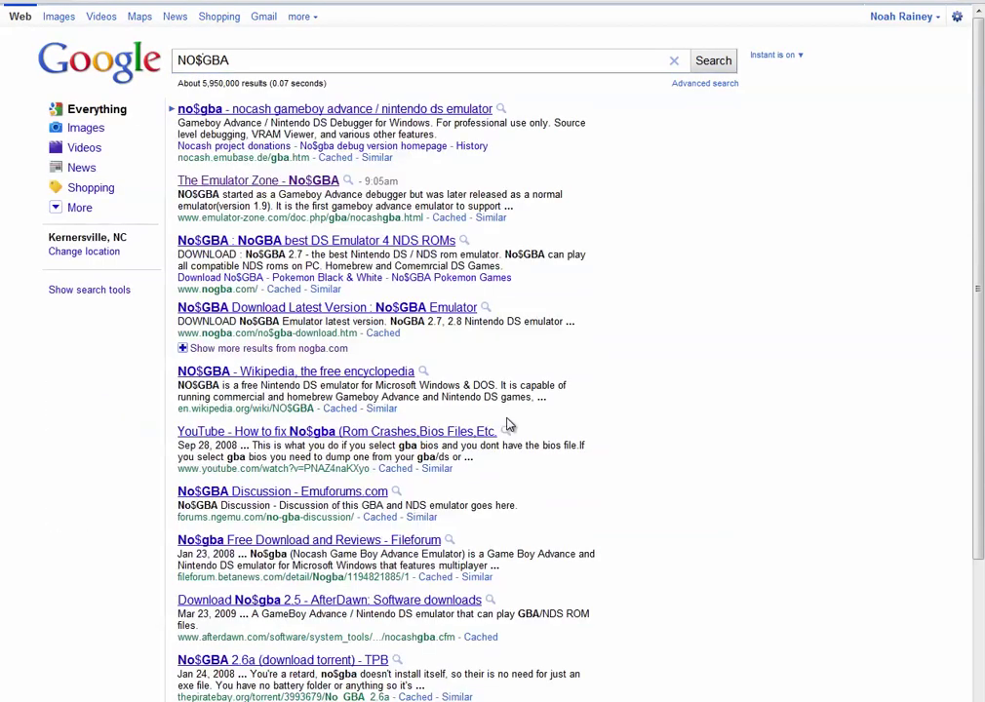
Download No$gba 2.6a for Windows from the NO$GBA page on The Emulator Zone.
left_click(232, 180)
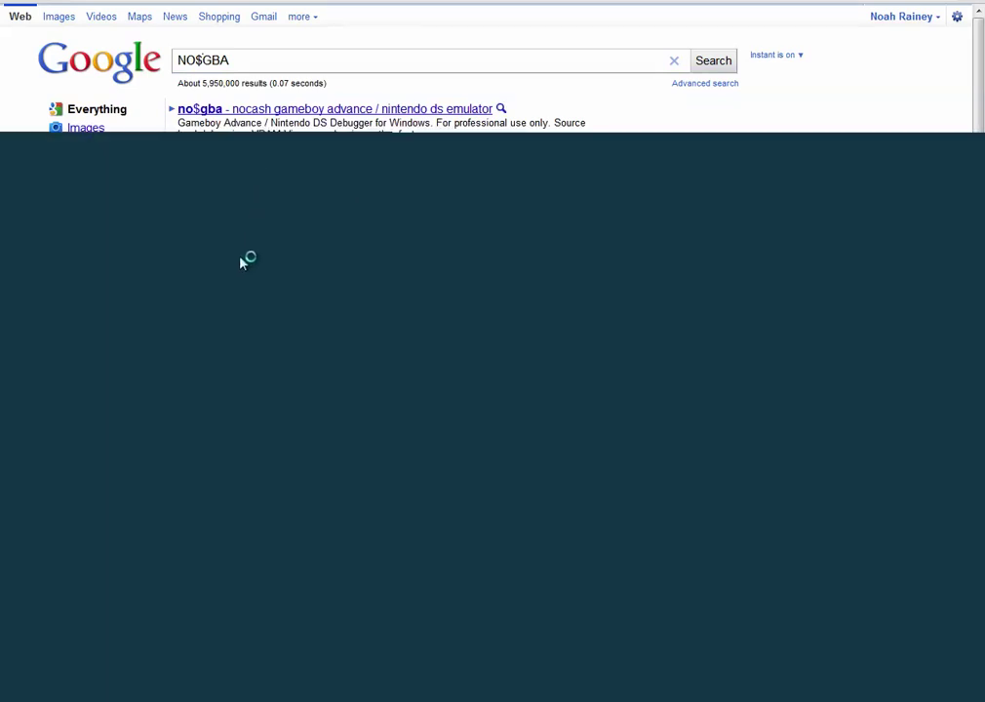
scroll(526, 453, "down", 3)
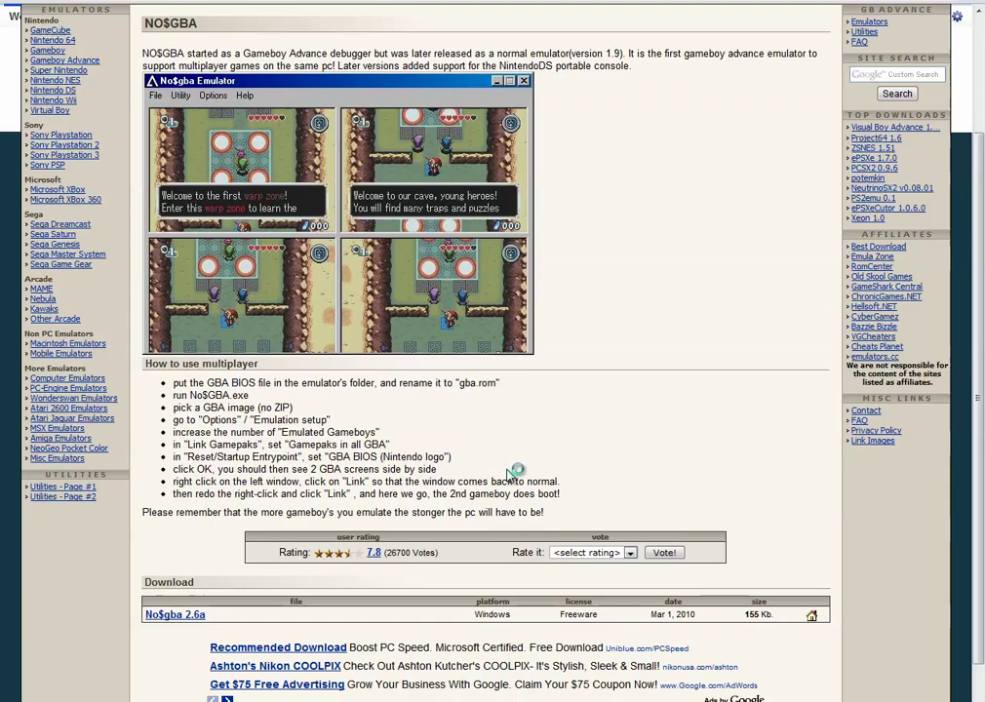
left_click(176, 618)
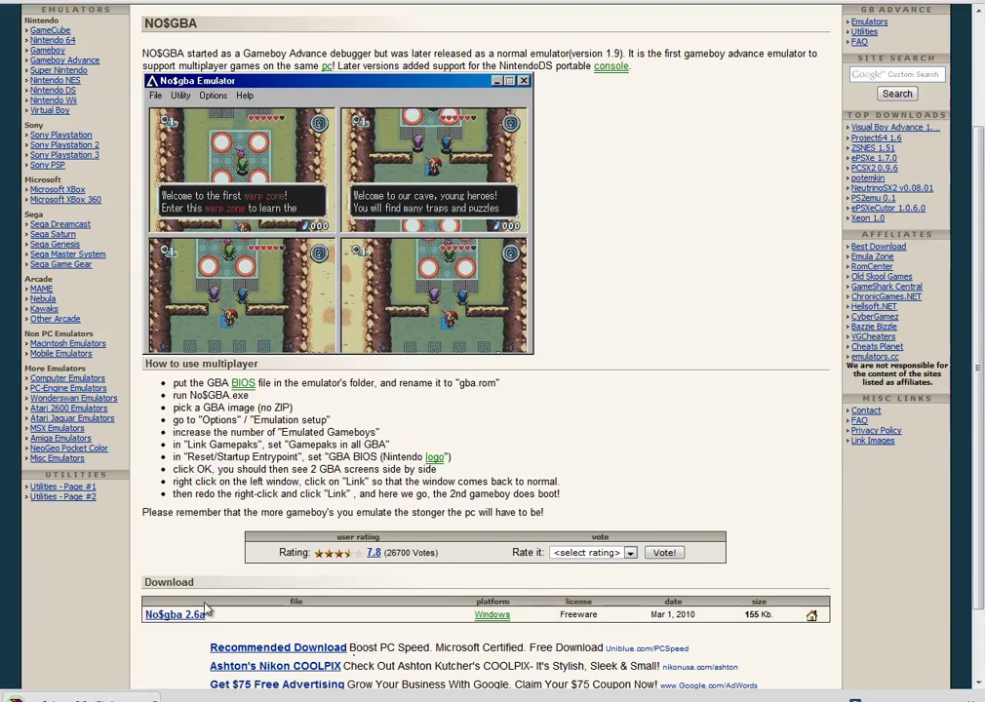
Try to extract README.TXT and NO$GBA.EXE from the downloaded archive onto the desktop, and close the archive.
left_click(86, 695)
left_click_drag(269, 314, 273, 262)
left_click(685, 84)
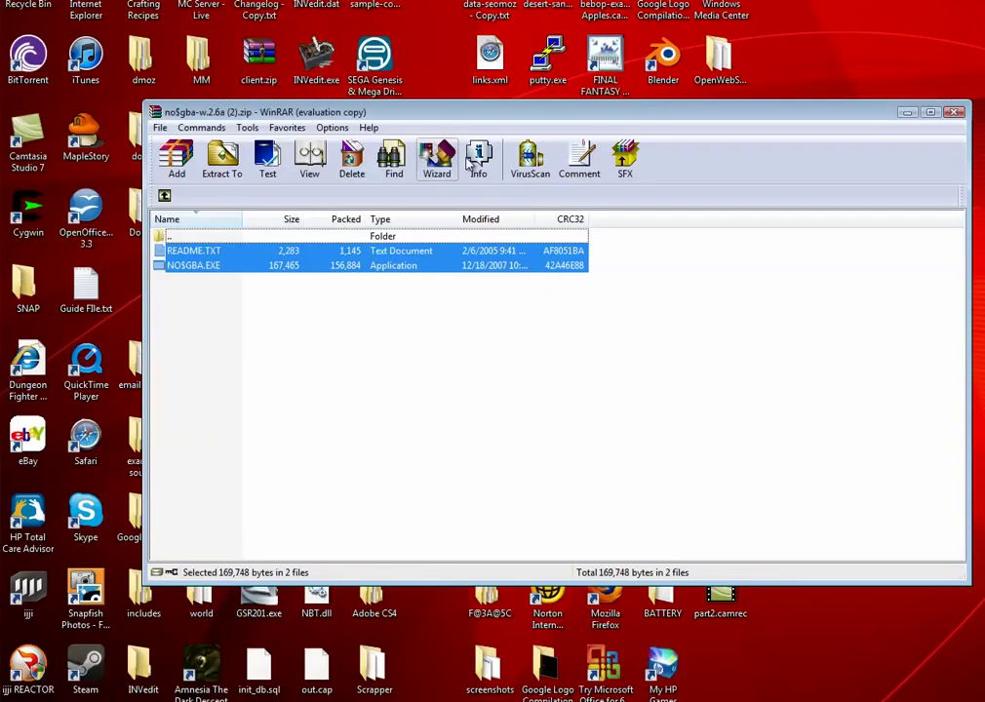
left_click_drag(523, 120, 407, 1)
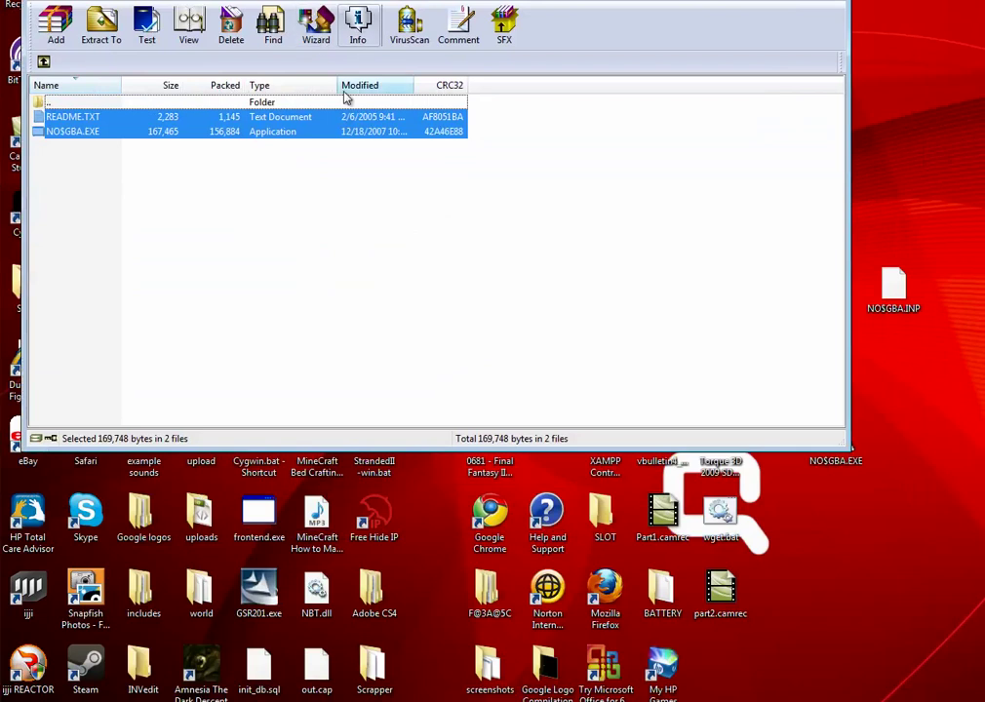
left_click_drag(169, 130, 875, 475)
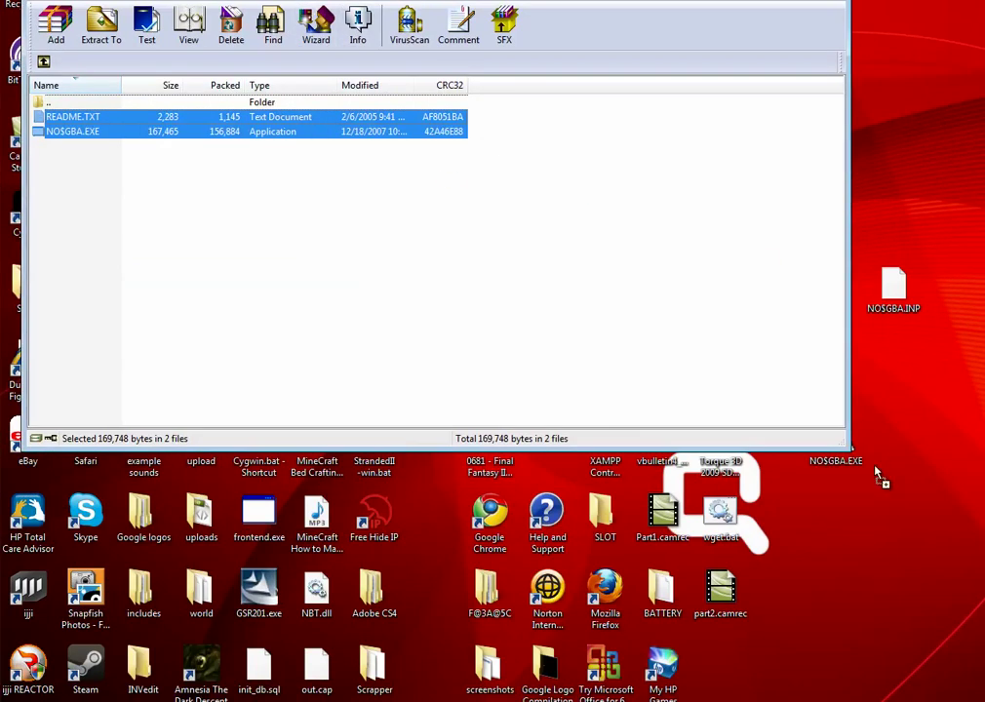
left_click_drag(681, 232, 256, 92)
left_click(821, 2)
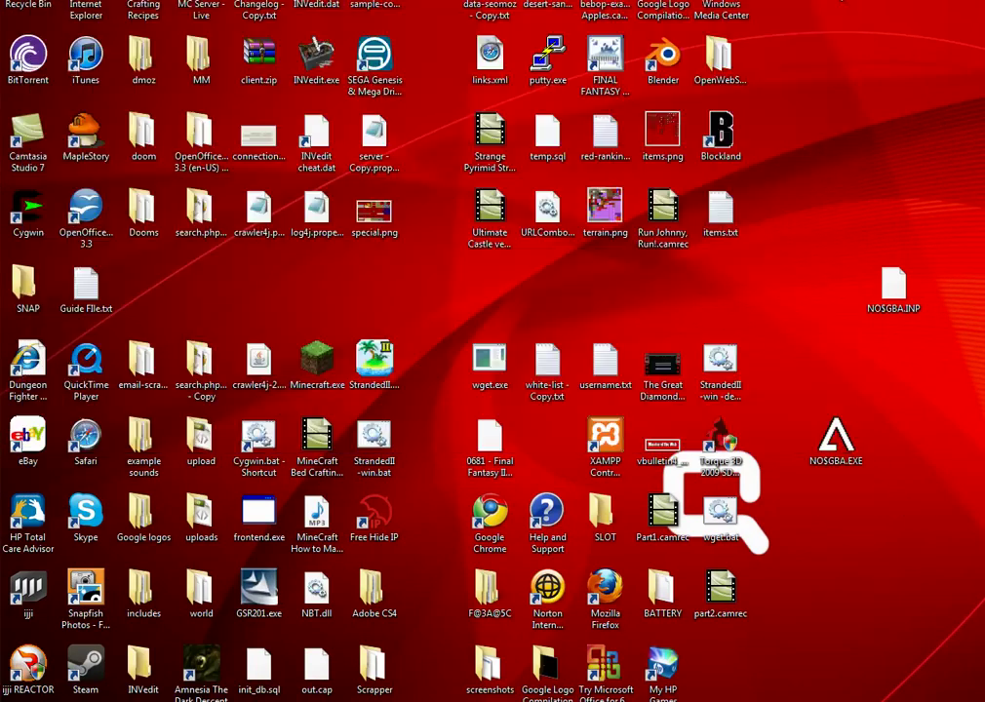
Arrange NO$GBA.EXE and the Final Fantasy III .nds file in the same desktop column as NO$GBA.INP.
left_click_drag(854, 442, 882, 466)
left_click(752, 253)
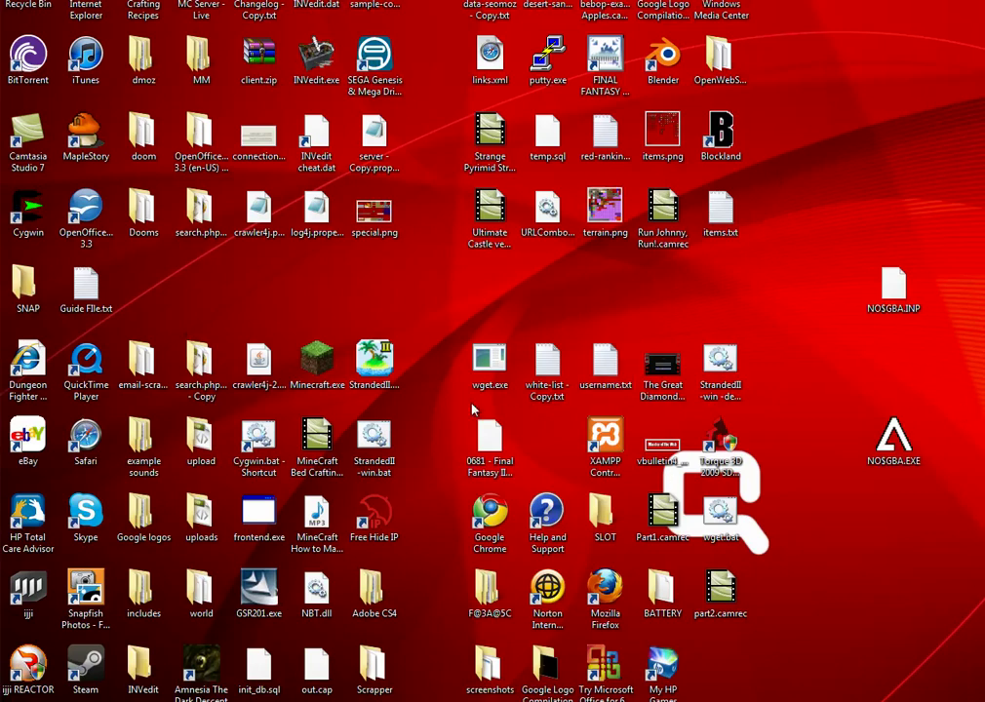
left_click_drag(467, 456, 908, 234)
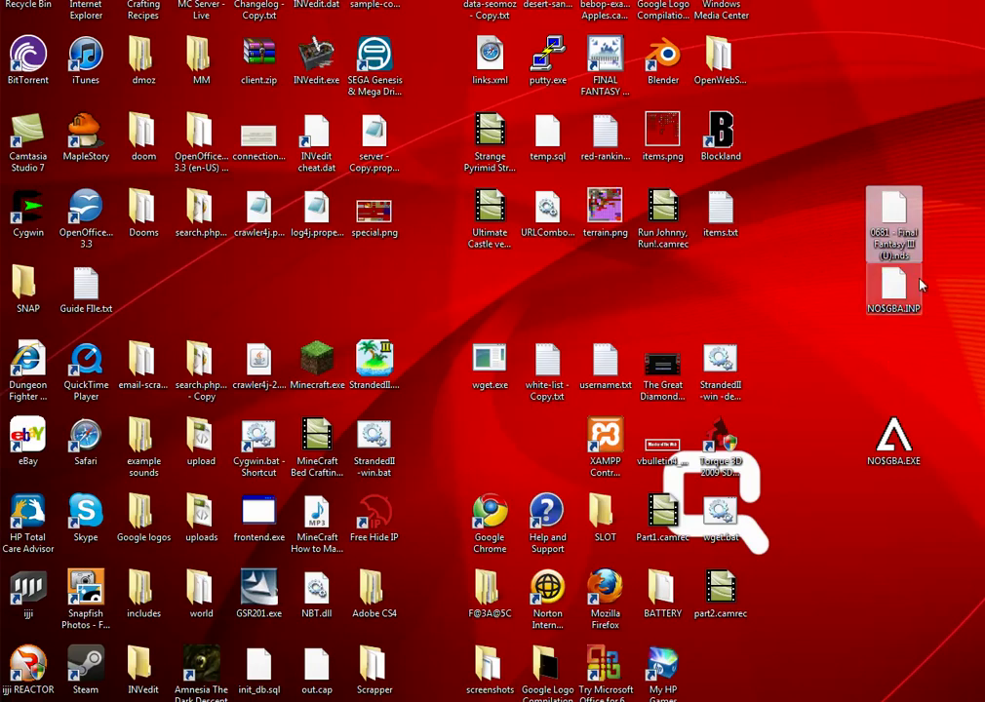
left_click(979, 259)
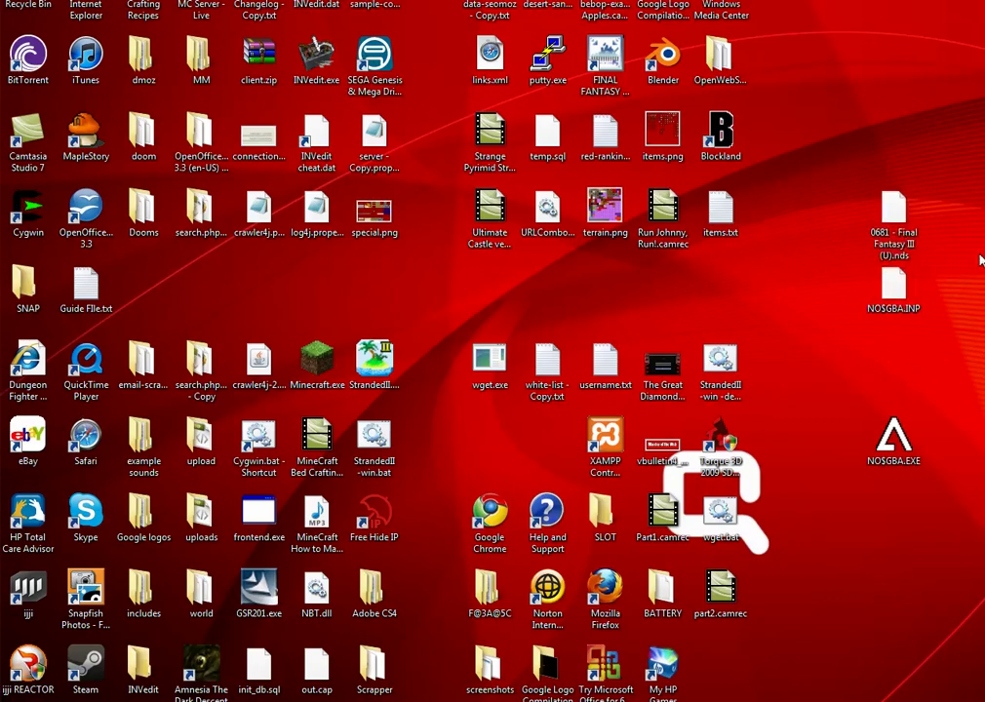
Launch NO$GBA.EXE, load "0681 - Final Fantasy III (U).nds" from the desktop, and move the emulator window to mid-screen.
double_click(874, 445)
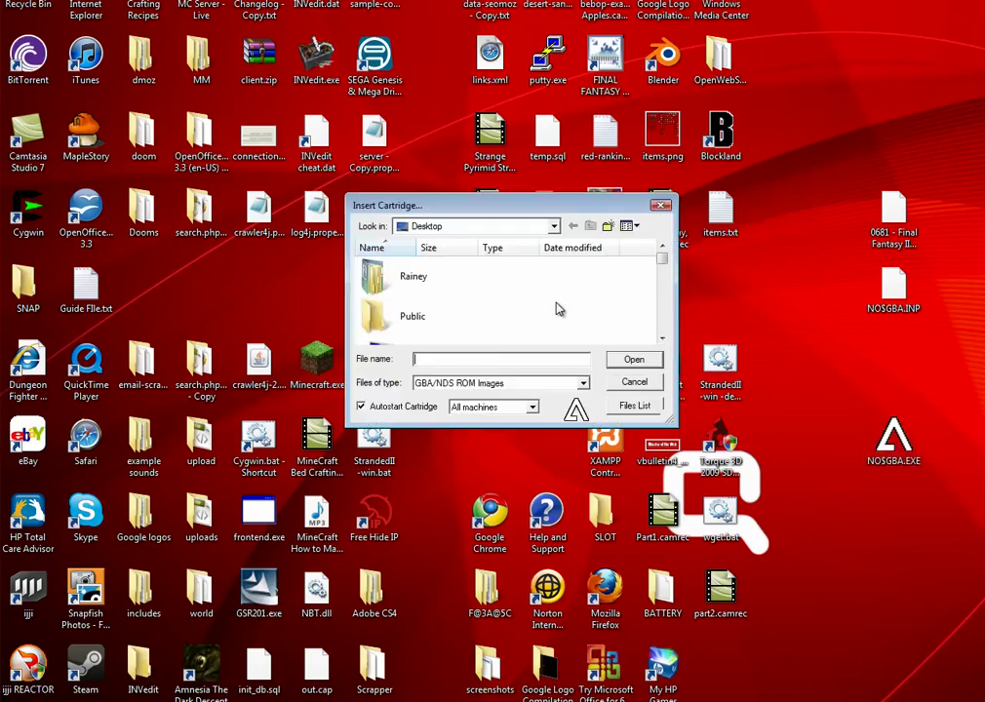
scroll(507, 312, "down", 10)
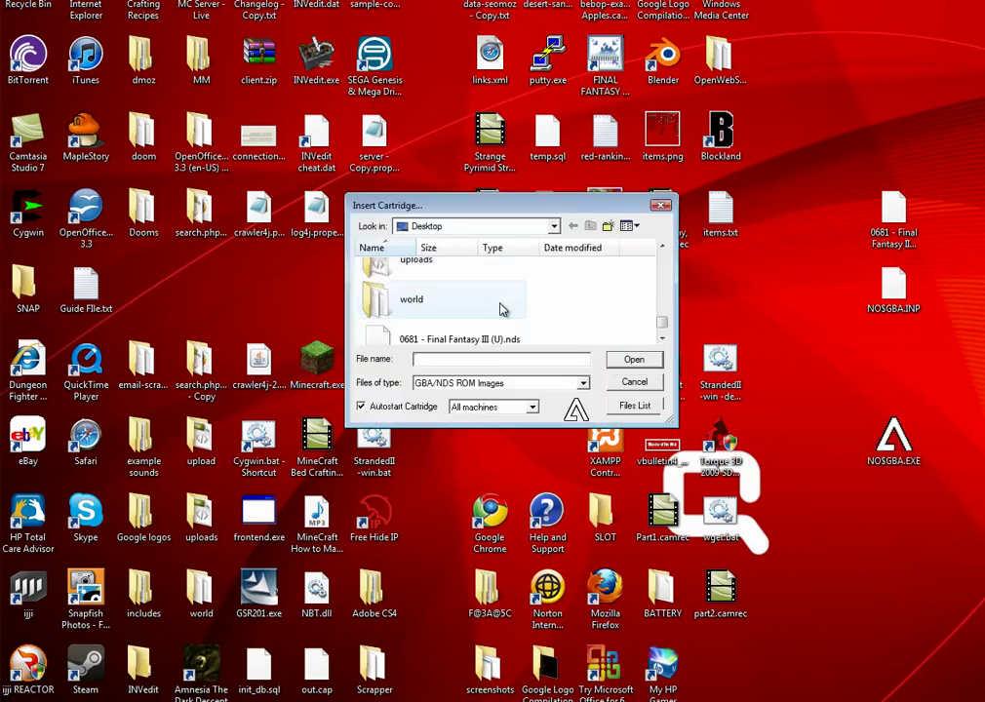
scroll(502, 304, "down", 2)
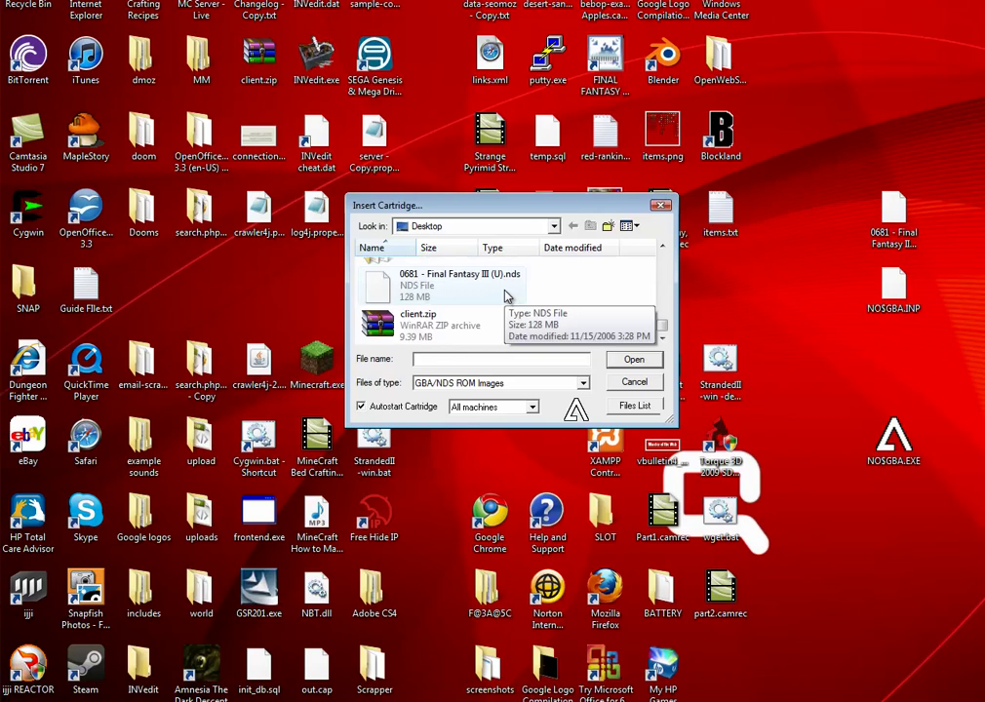
left_click(427, 324)
left_click(426, 293)
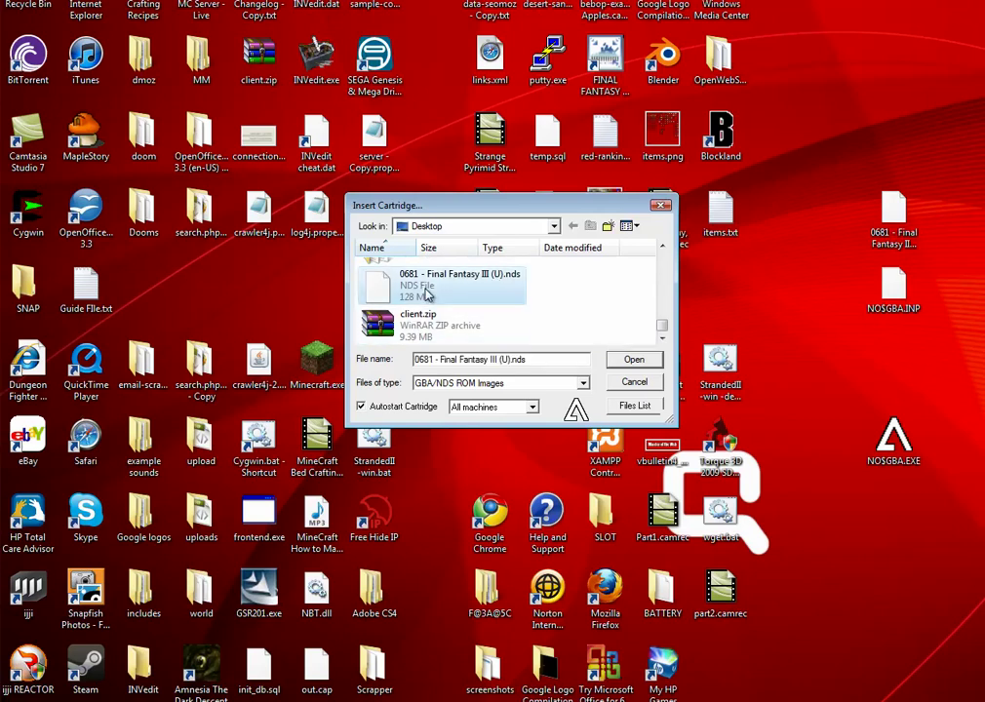
double_click(465, 285)
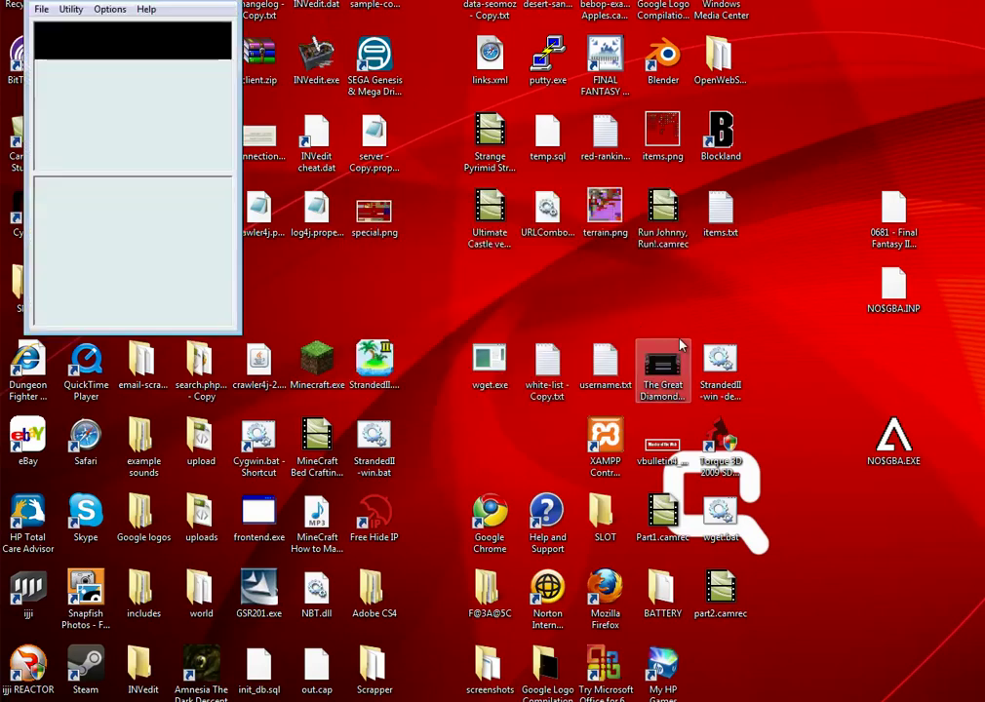
left_click_drag(59, 1, 405, 159)
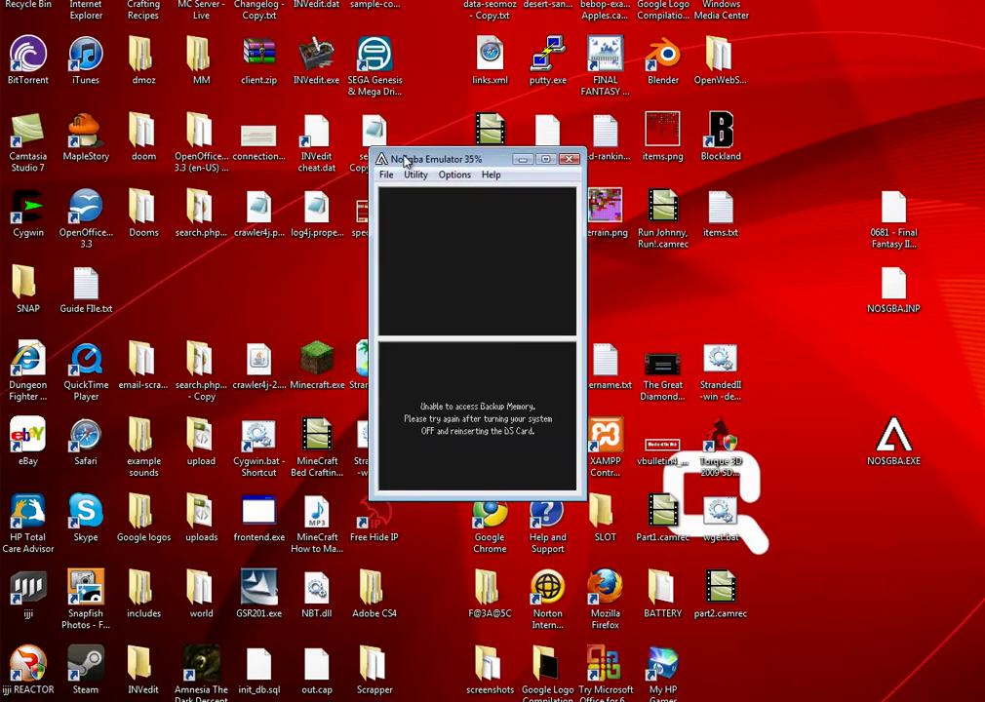
Set the emulator's NDS Cartridge Backup Media to EEPROM 8KBytes.
left_click(449, 180)
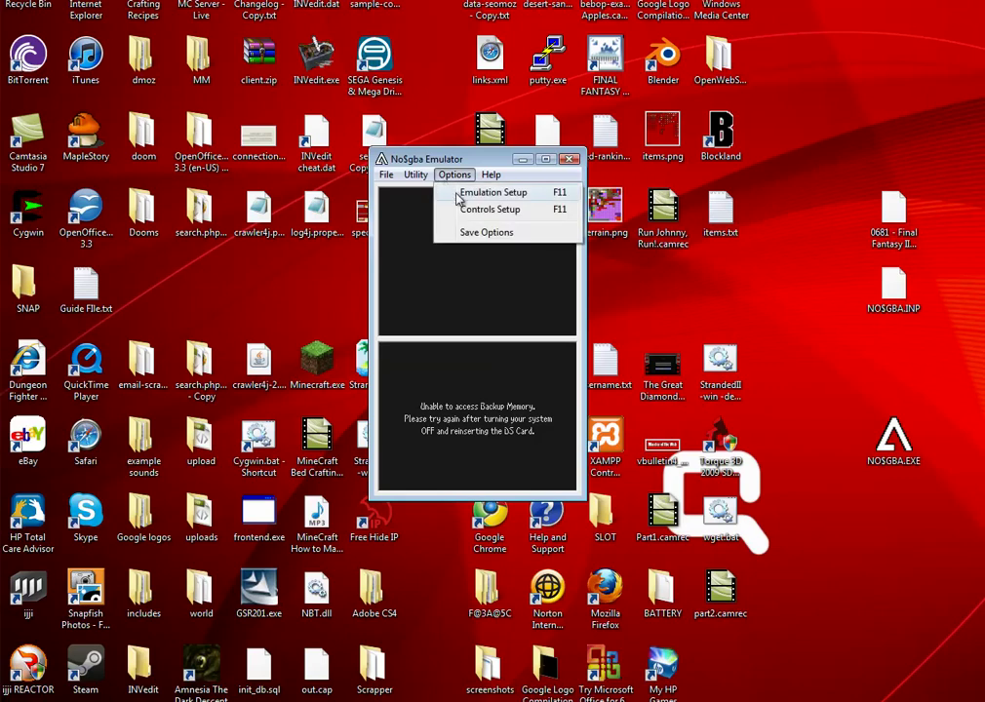
left_click(458, 195)
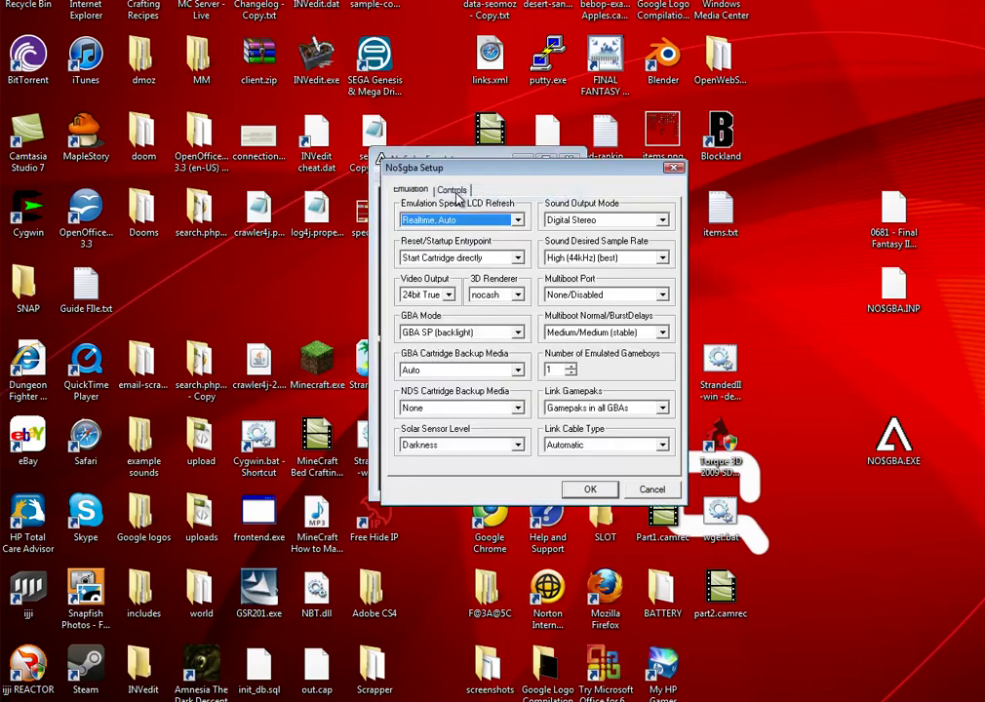
left_click(456, 411)
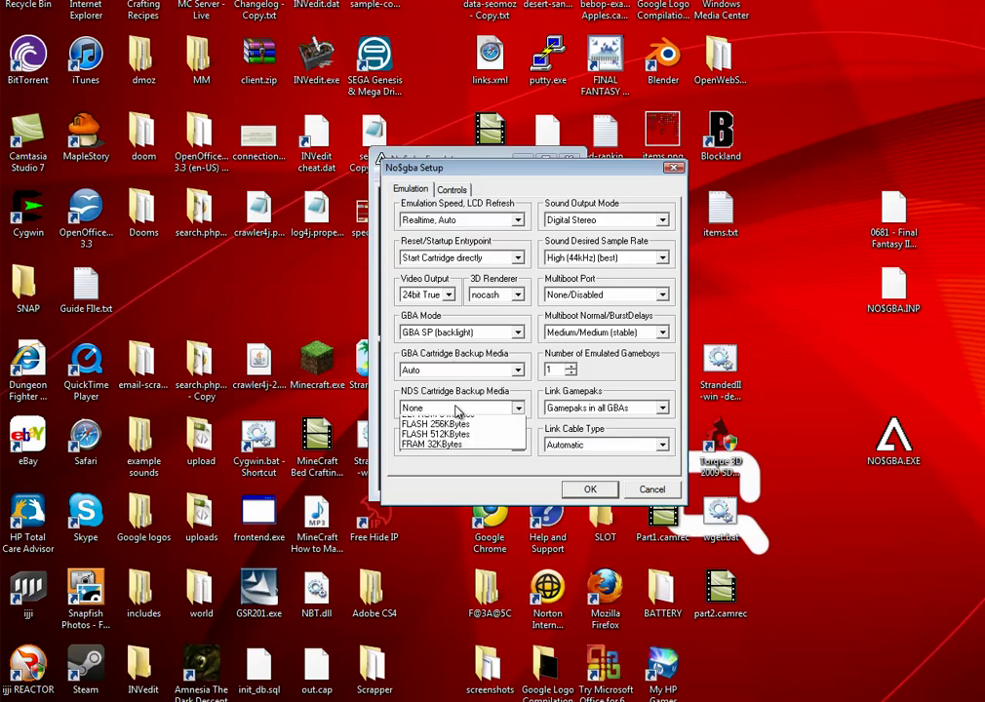
left_click(484, 445)
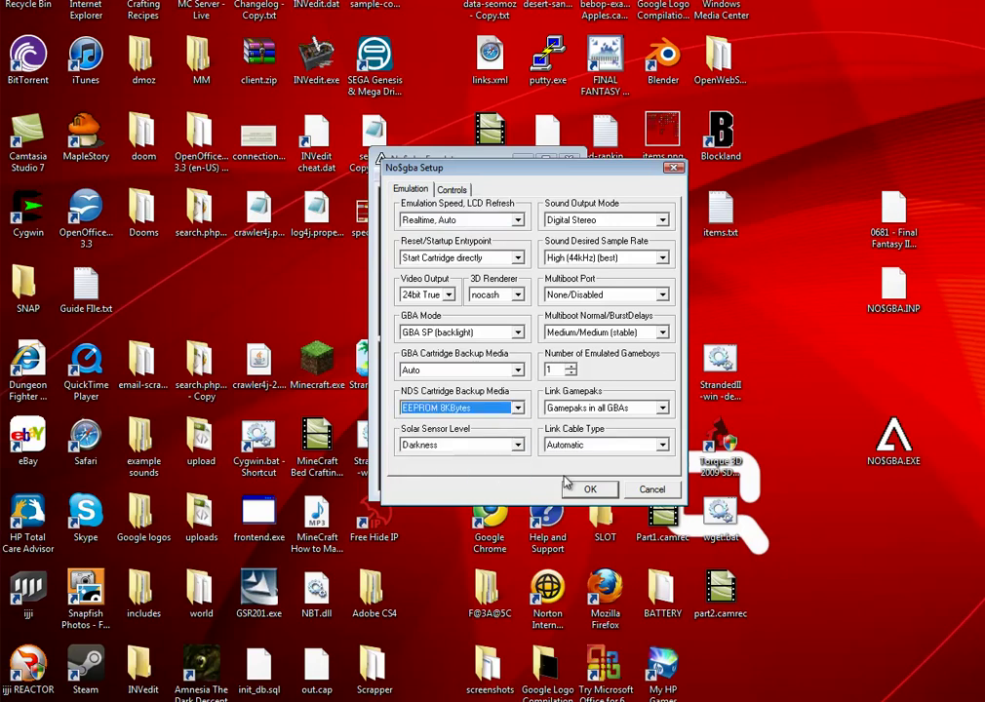
left_click(589, 488)
Reset the loaded cartridge to restart the game.
left_click(415, 174)
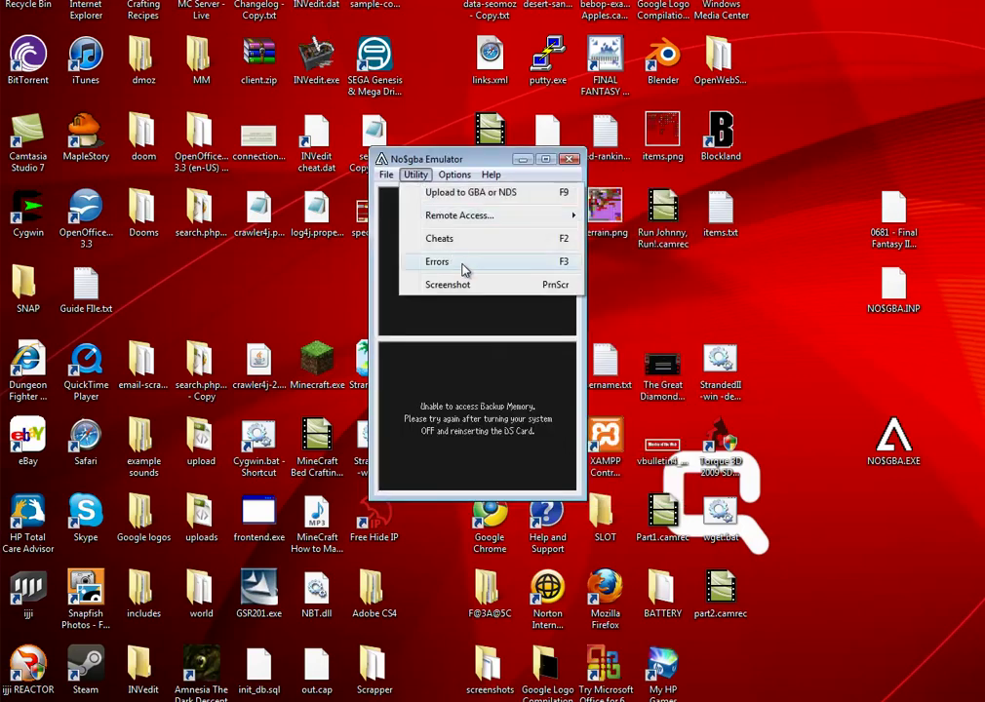
mouse_move(388, 175)
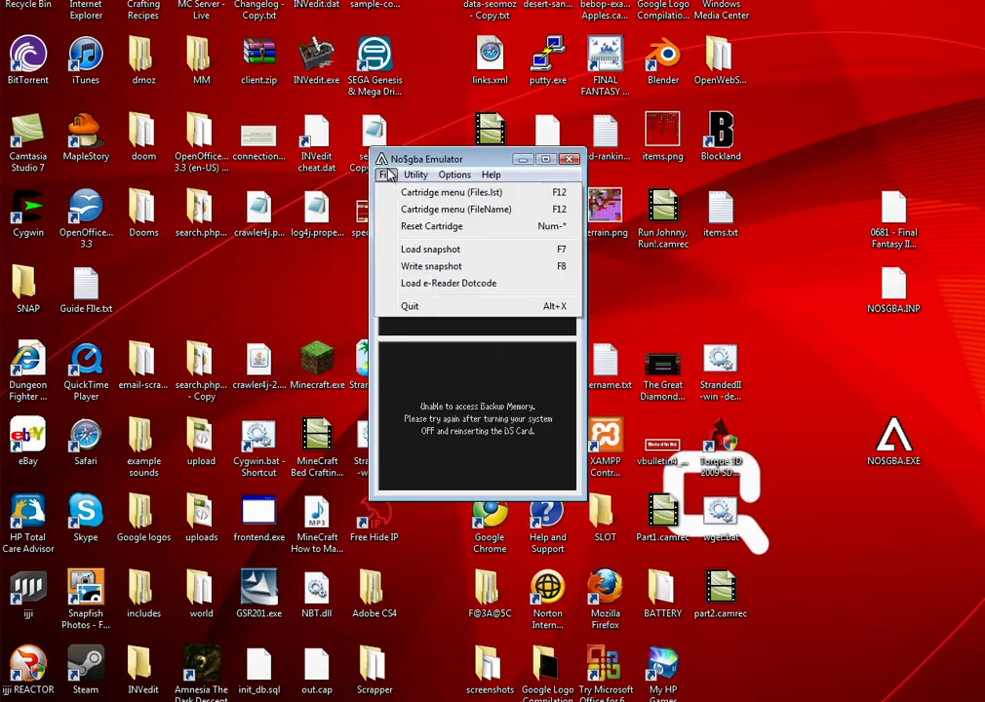
left_click(435, 226)
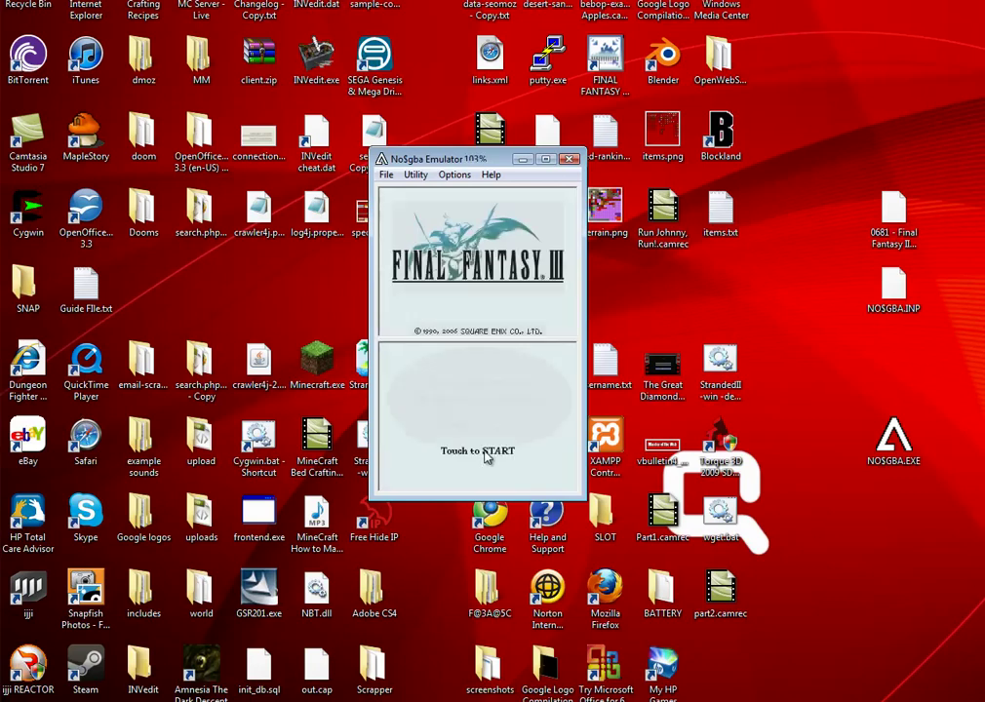
Start Final Fantasy III from its title screen, and enter and confirm a custom first name for the first character.
left_click(487, 455)
left_click(473, 452)
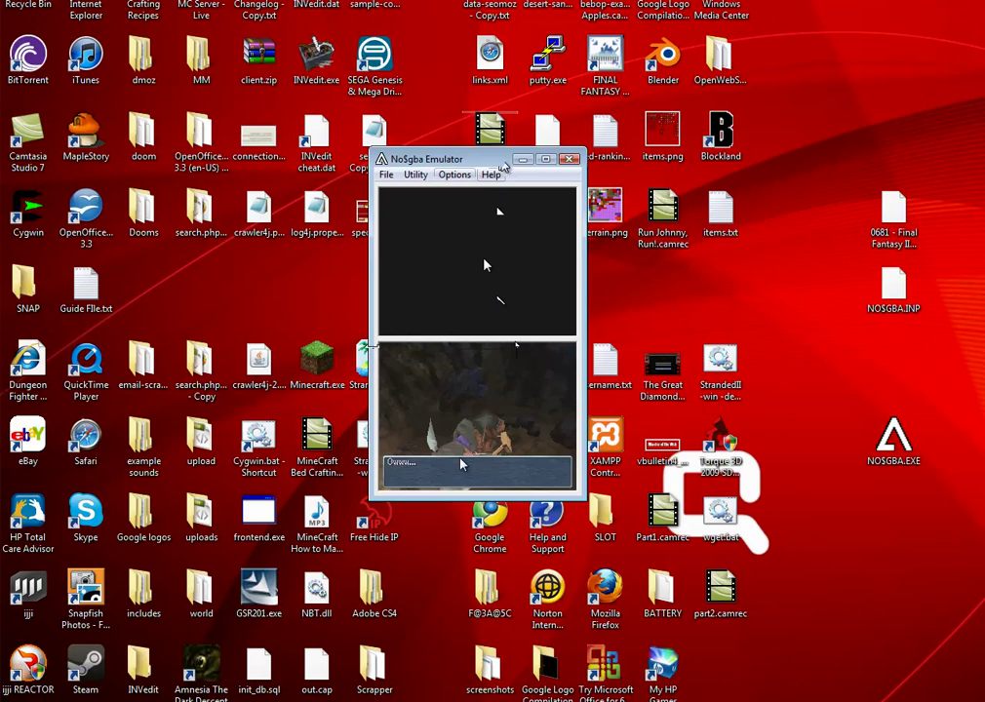
left_click(531, 480)
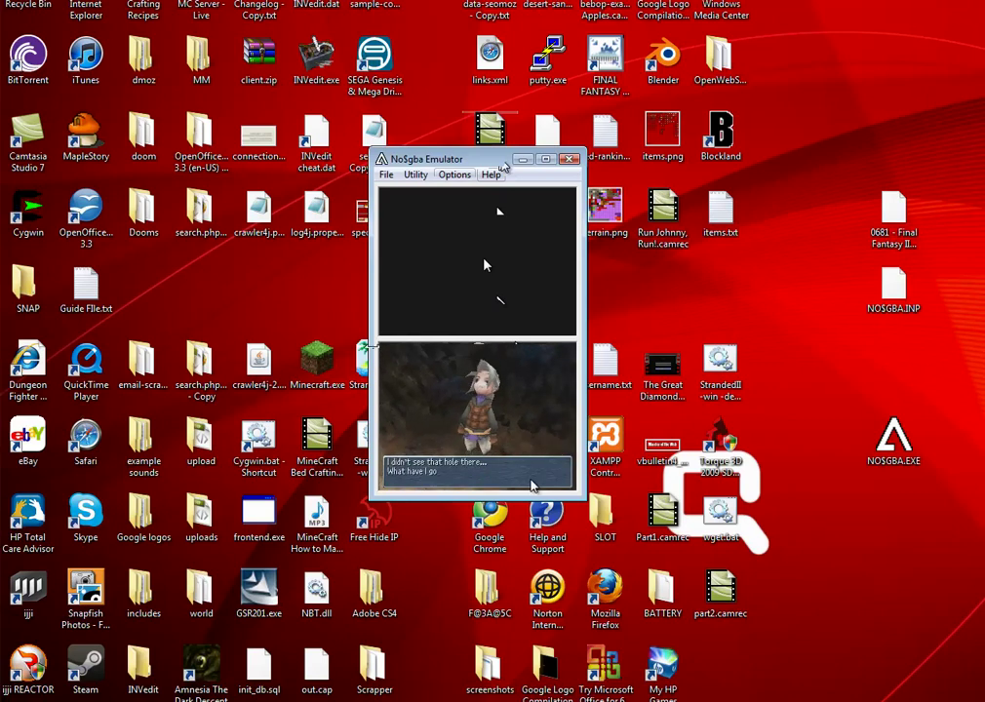
left_click(530, 481)
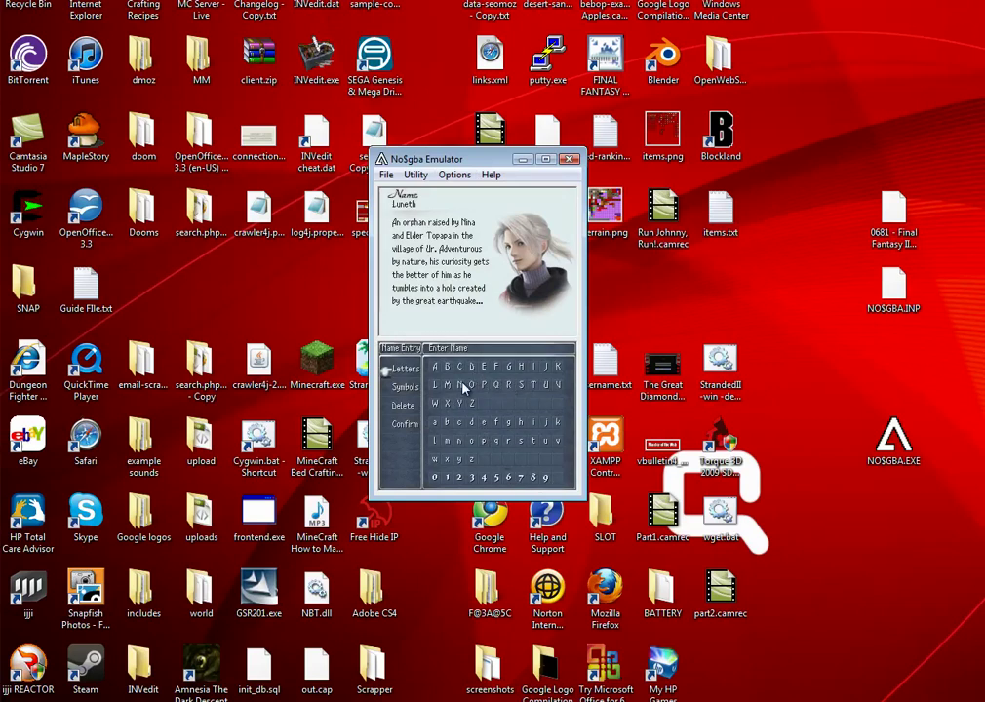
left_click(459, 385)
left_click(399, 424)
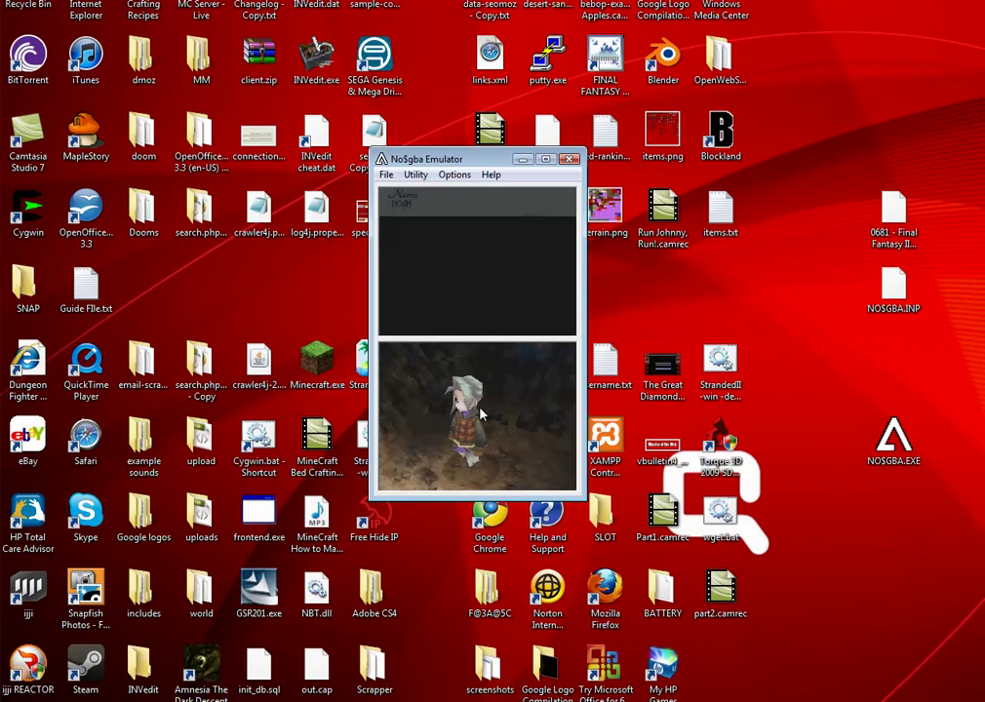
Minimize the emulator window and open the Display Settings for screen resolution from Control Panel.
left_click(521, 159)
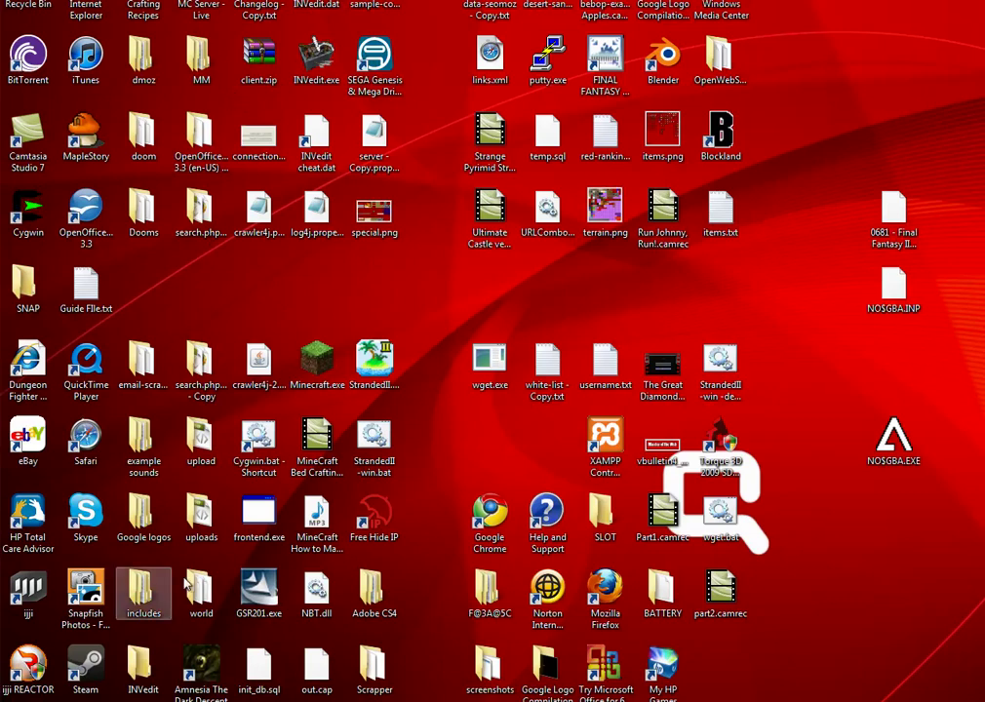
left_click(19, 698)
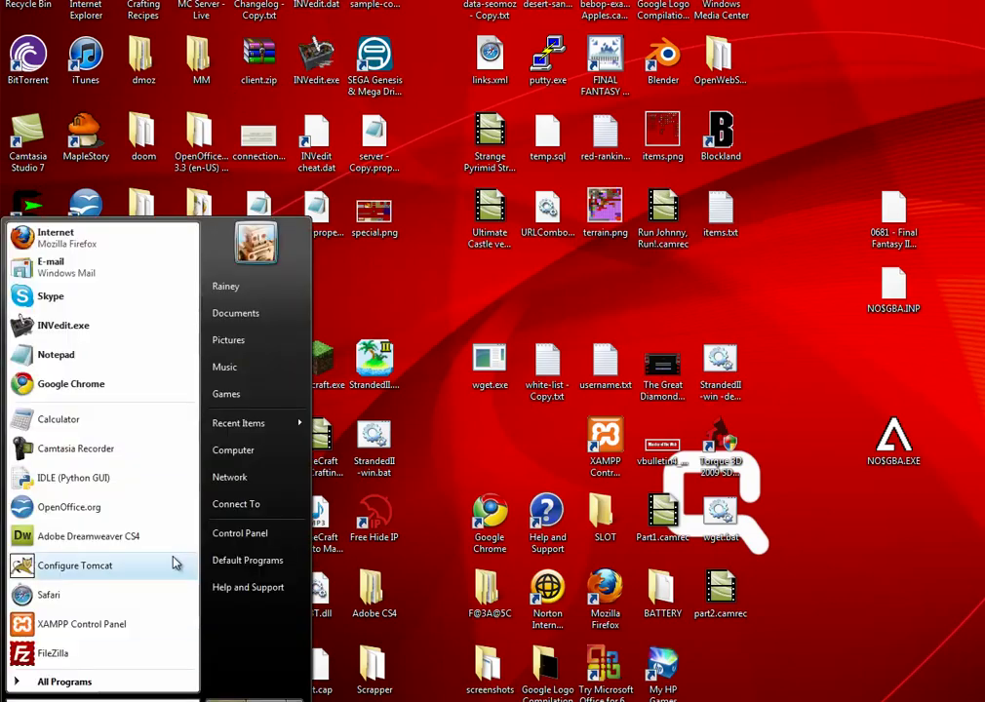
left_click(261, 533)
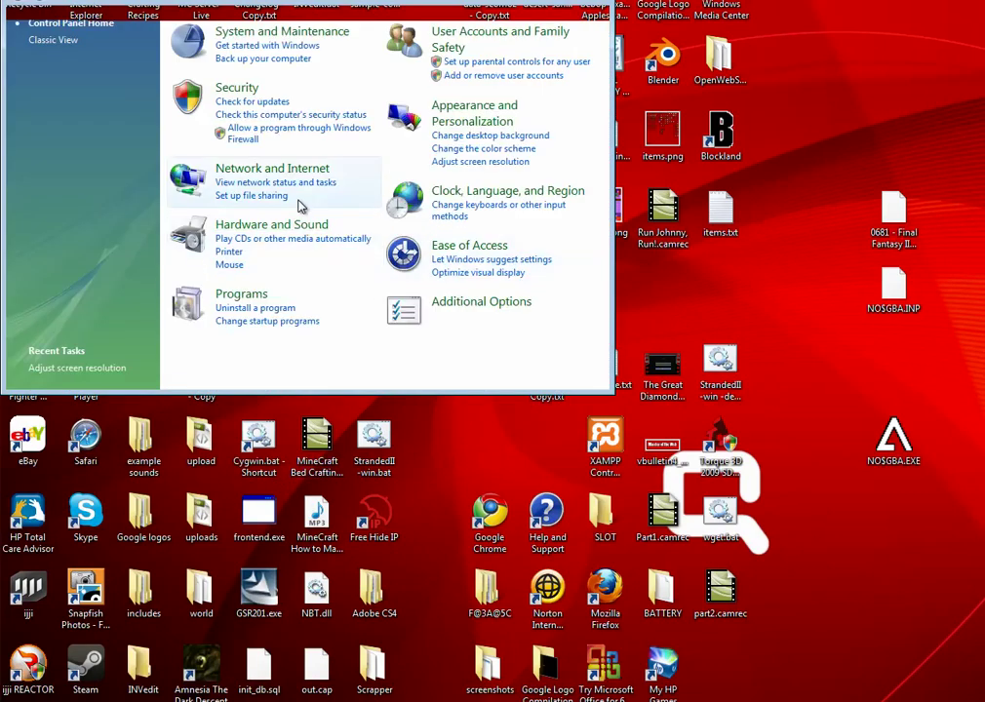
left_click(506, 163)
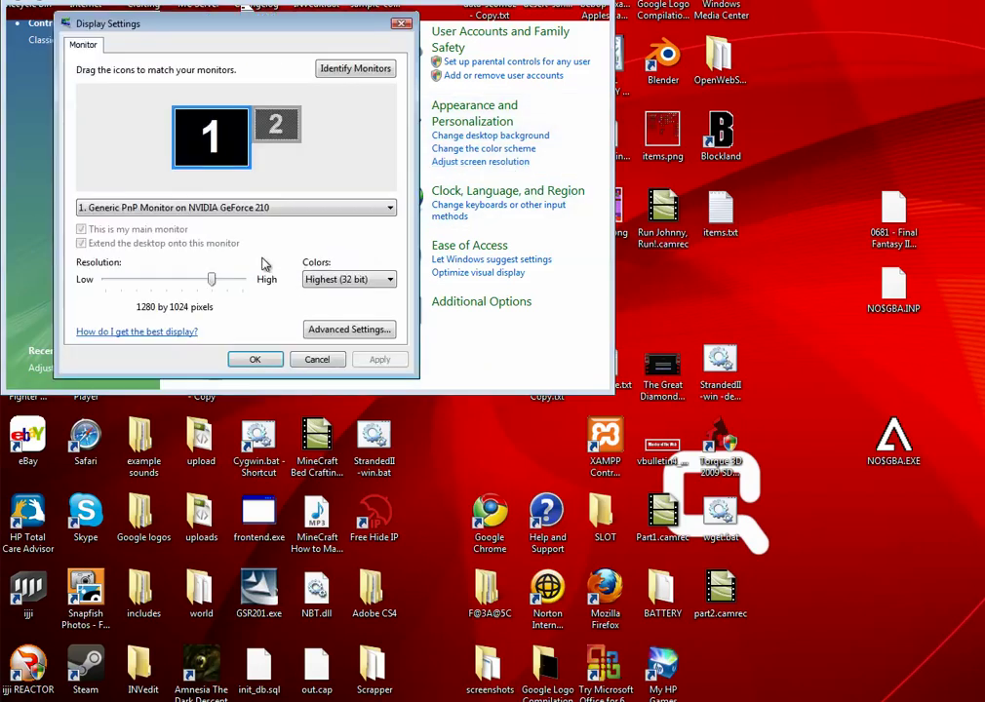
Set the main monitor's resolution to 1024 by 768 pixels, apply it and keep the new display settings.
left_click_drag(210, 279, 118, 279)
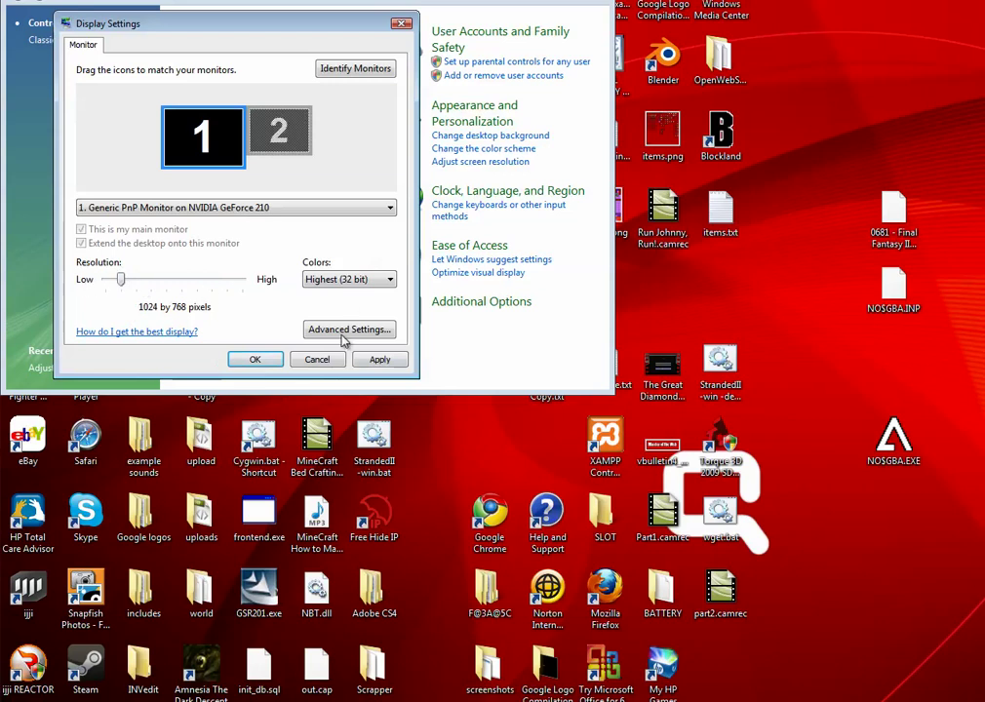
left_click_drag(354, 23, 772, 273)
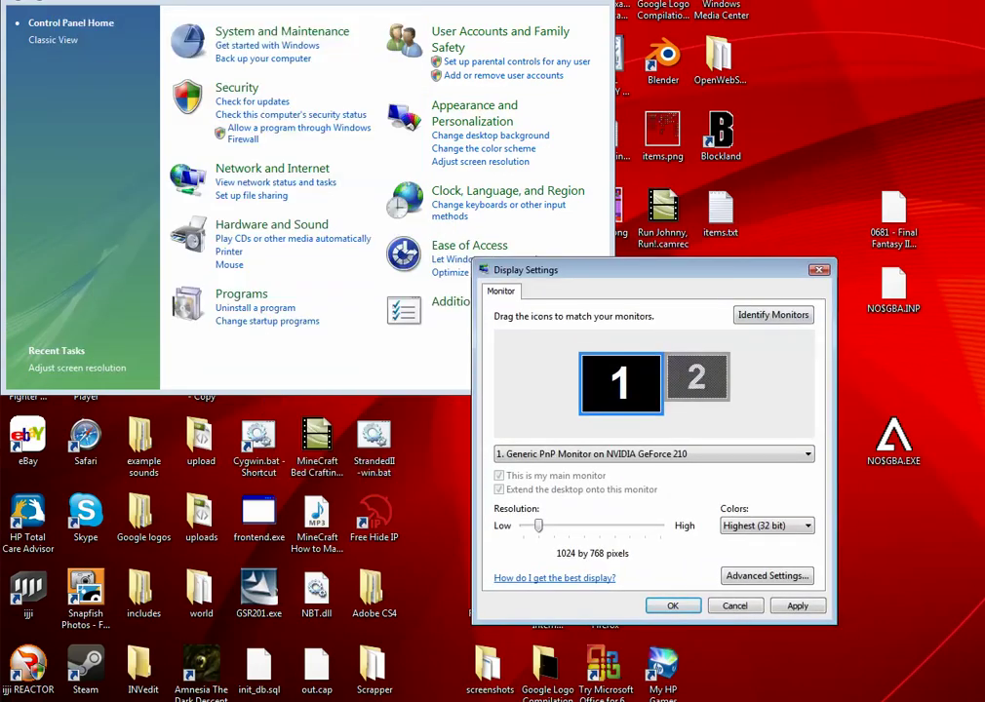
key("super")
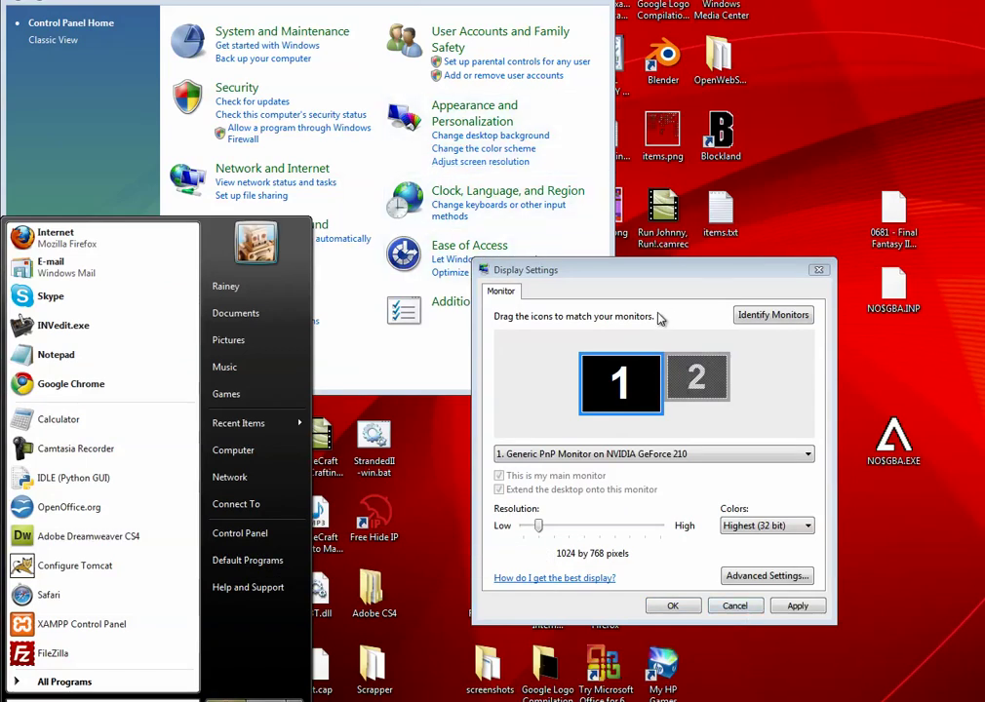
left_click(653, 344)
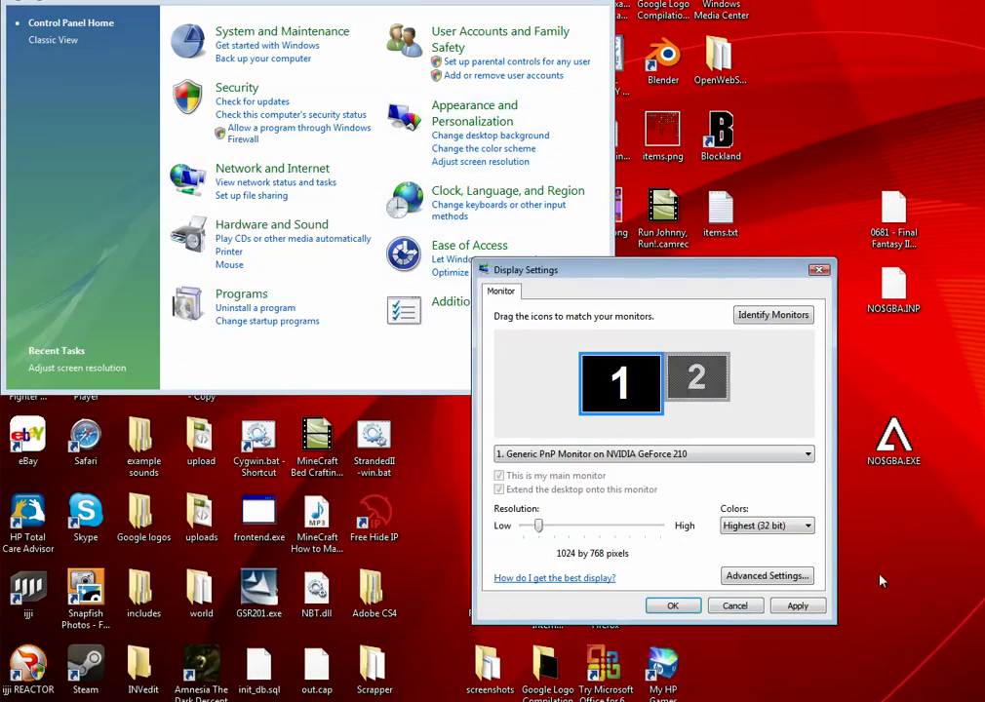
left_click(797, 605)
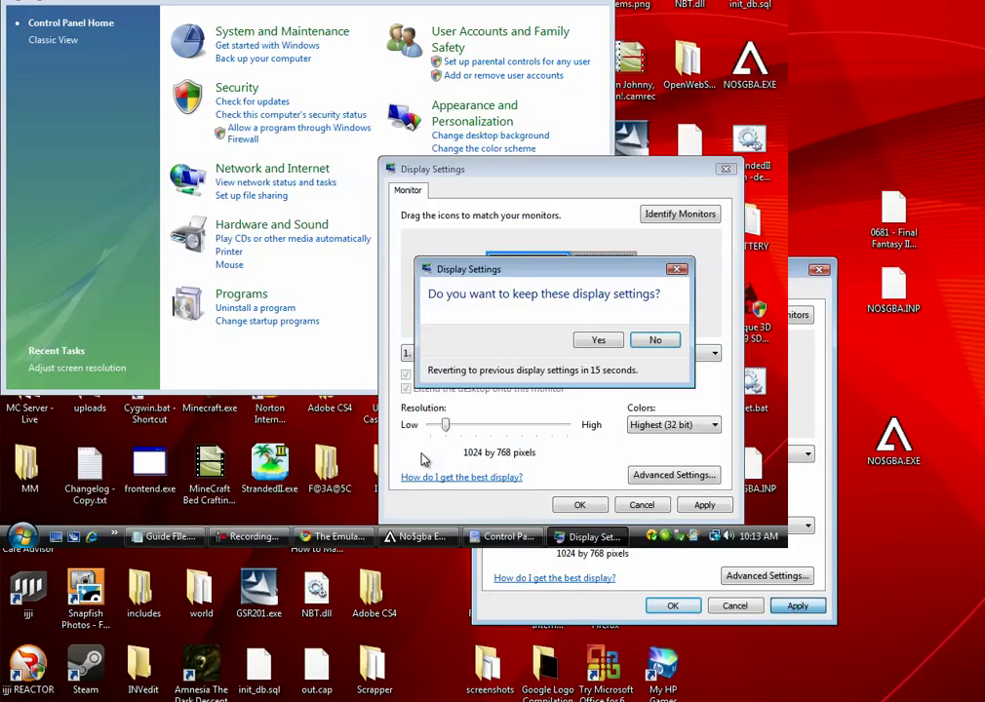
left_click(598, 340)
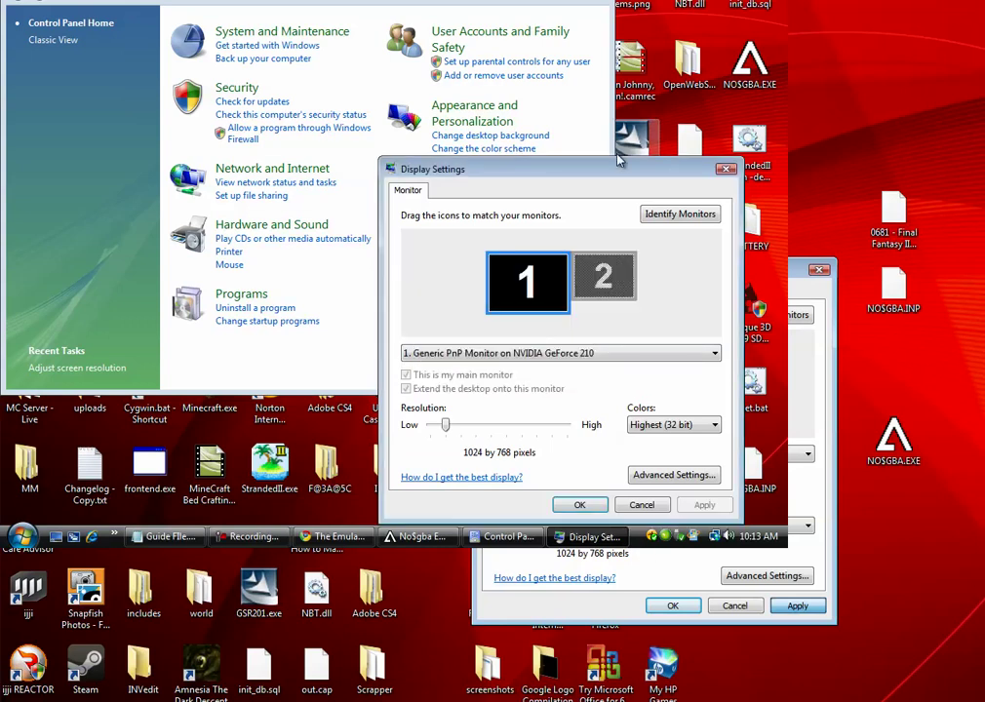
Bring the No$gba emulator window back up to view the game at the lower resolution, and close the emulator.
left_click(414, 537)
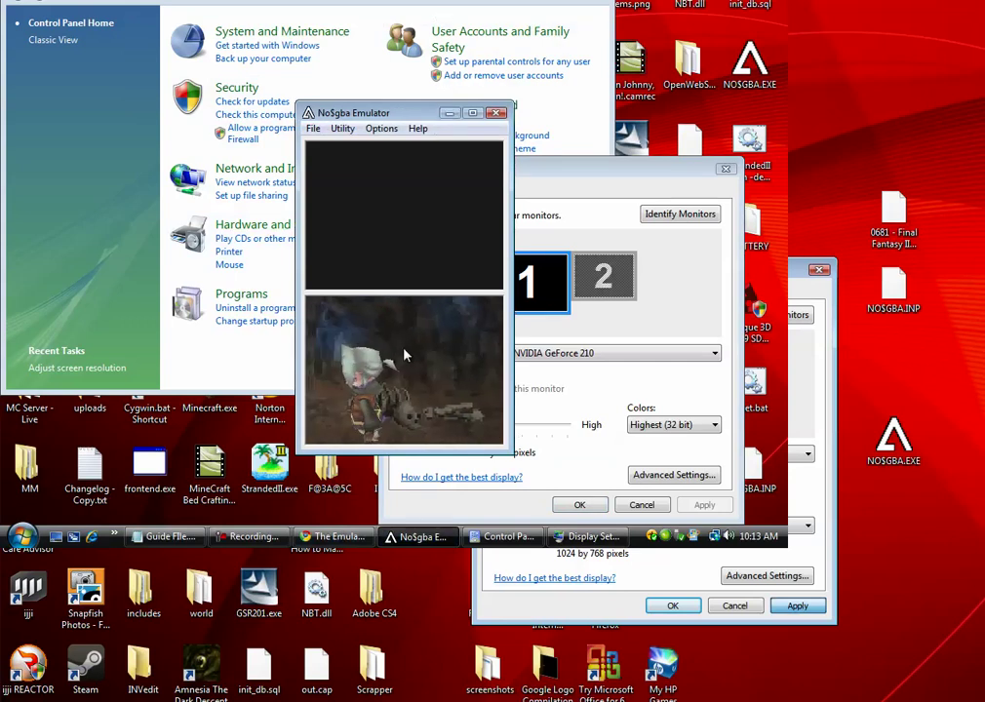
left_click(493, 113)
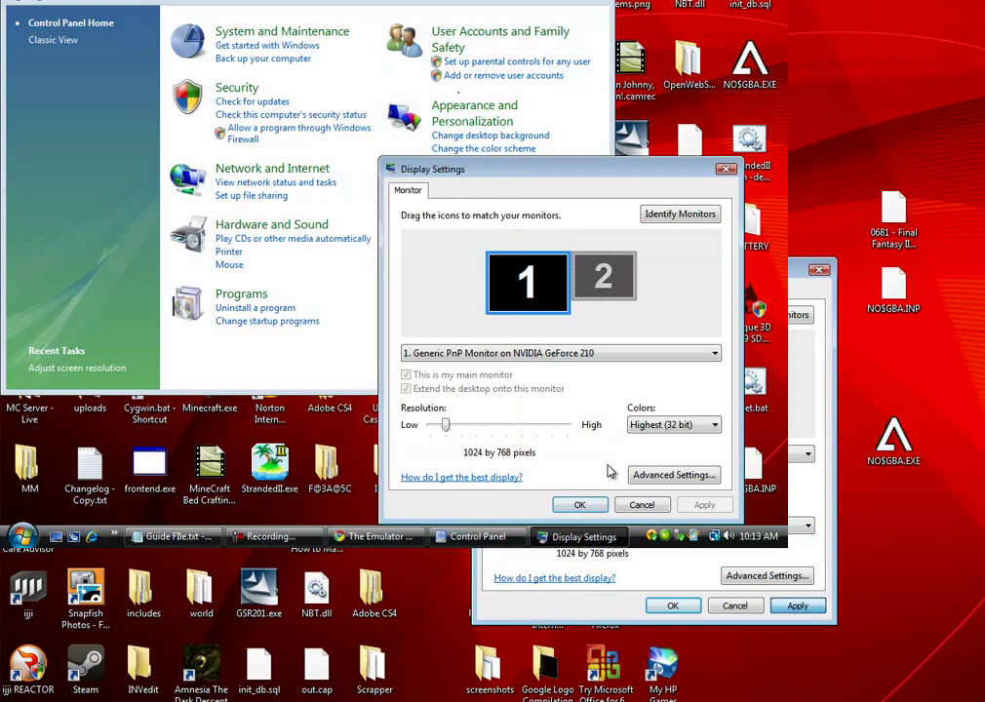
Set the main monitor's resolution to 1280 by 1024 pixels, keep the settings, and close Display Settings and Control Panel.
left_click_drag(446, 426, 535, 429)
left_click(702, 505)
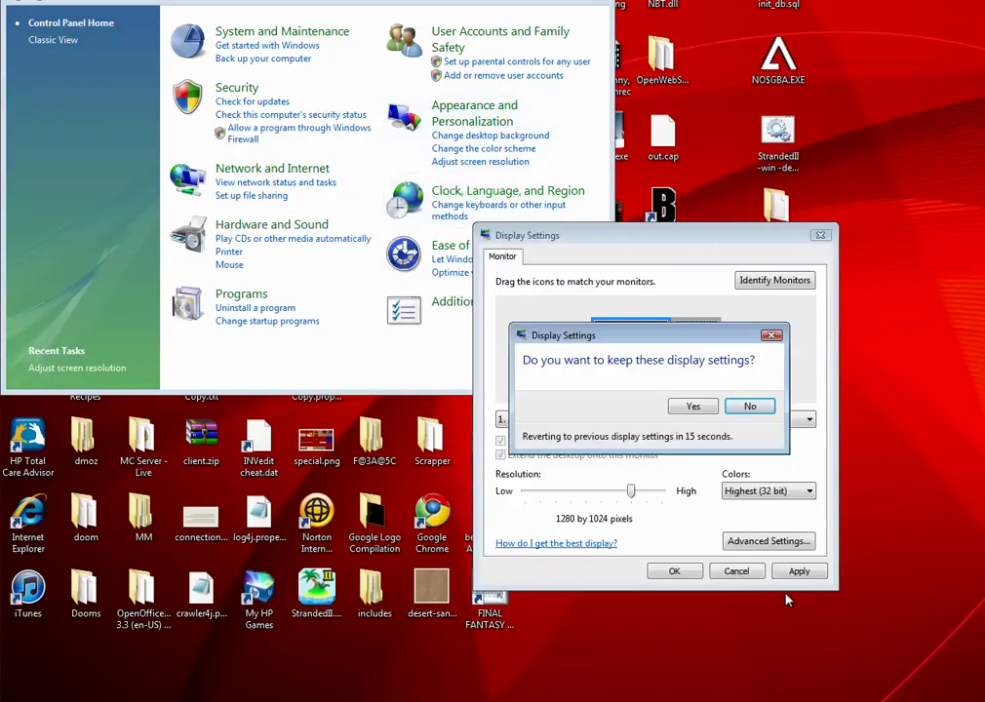
left_click(691, 406)
left_click(673, 569)
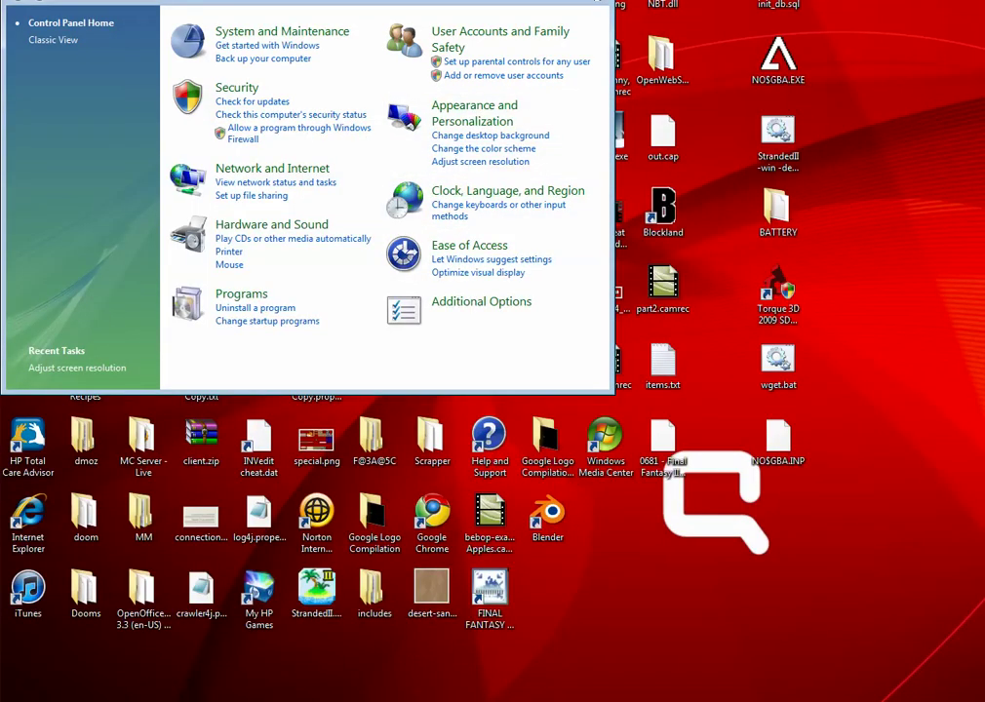
key("alt+F4")
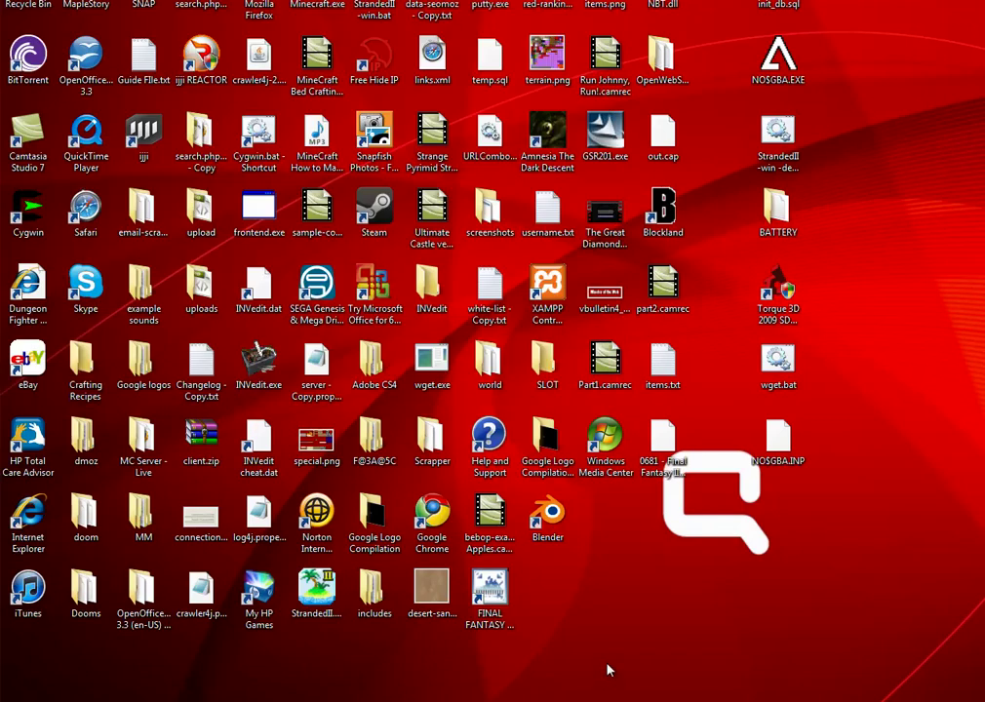